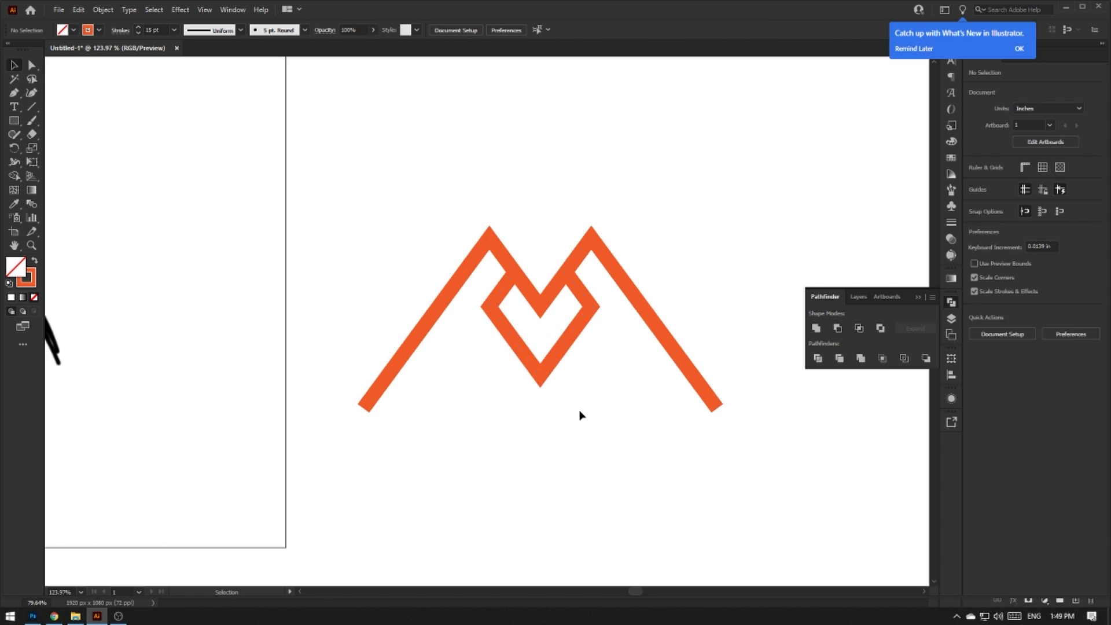
Step: Widen the angles of the M mark and its inner diamond, and set their stroke weight to 26 pt
click(570, 374)
drag(652, 426, 521, 300)
drag(670, 331, 696, 331)
click(627, 411)
drag(717, 419, 616, 338)
click(1020, 195)
scroll(556, 366, up, 4)
drag(653, 412, 589, 383)
scroll(582, 353, down, 3)
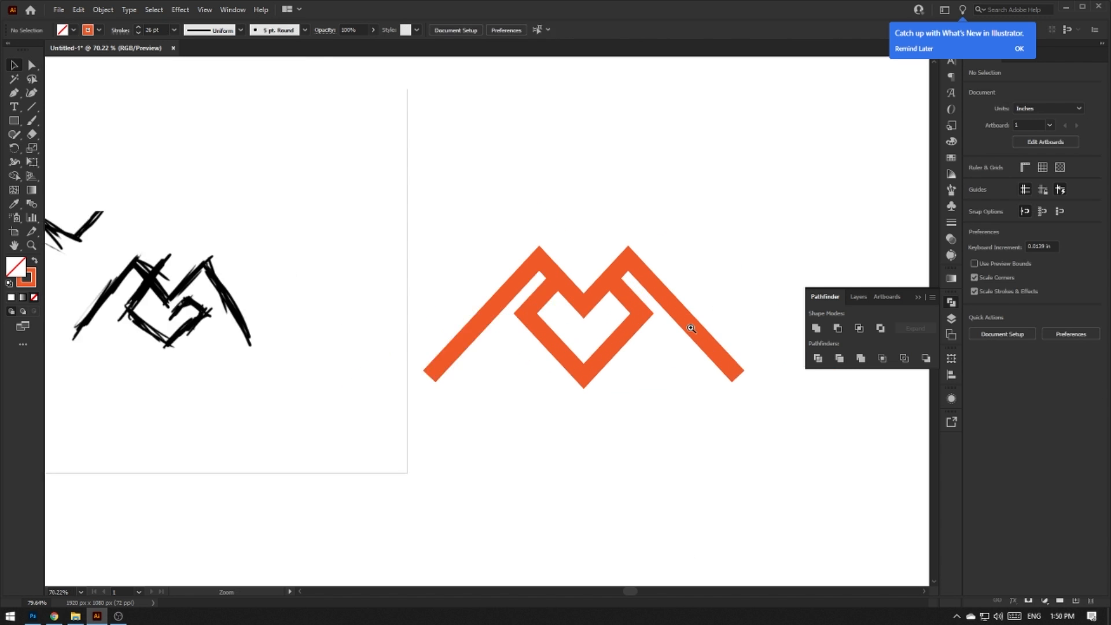
Step: Draw an inward hook segment from the inner diamond's upper-right corner with the Pen tool and delete the diamond's left part
scroll(626, 320, up, 2)
key(p)
click(619, 285)
click(583, 327)
scroll(604, 301, up, 4)
key(a)
drag(442, 353, 359, 306)
key(Delete)
Step: Reposition the anchor points of the remaining right-hand hook, including the end of its lower arm
mouse_move(630, 363)
mouse_down()
mouse_move(628, 384)
mouse_move(630, 373)
mouse_up()
scroll(627, 371, up, 3)
mouse_move(697, 312)
mouse_down()
mouse_move(690, 321)
mouse_move(709, 306)
mouse_up()
scroll(709, 310, down, 1)
drag(535, 443, 541, 451)
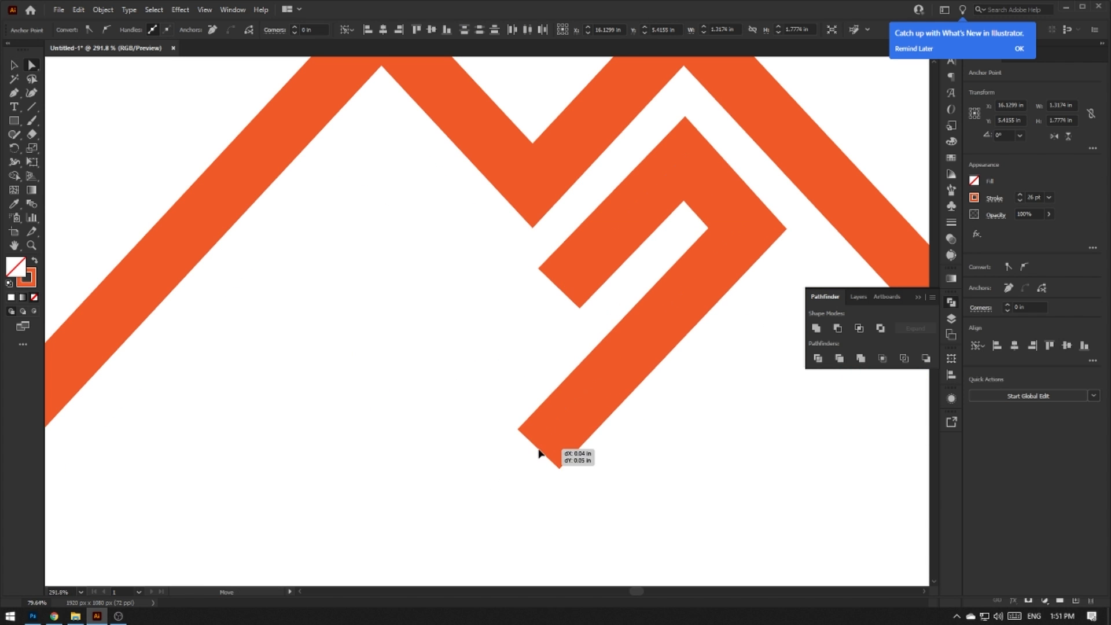
Step: Mirror a copy of the inner hook to the left and join both halves at the lower point
key(v)
click(639, 416)
drag(654, 308, 642, 308)
drag(483, 428, 530, 432)
scroll(541, 456, up, 4)
key(a)
key(ctrl+j)
scroll(574, 317, down, 7)
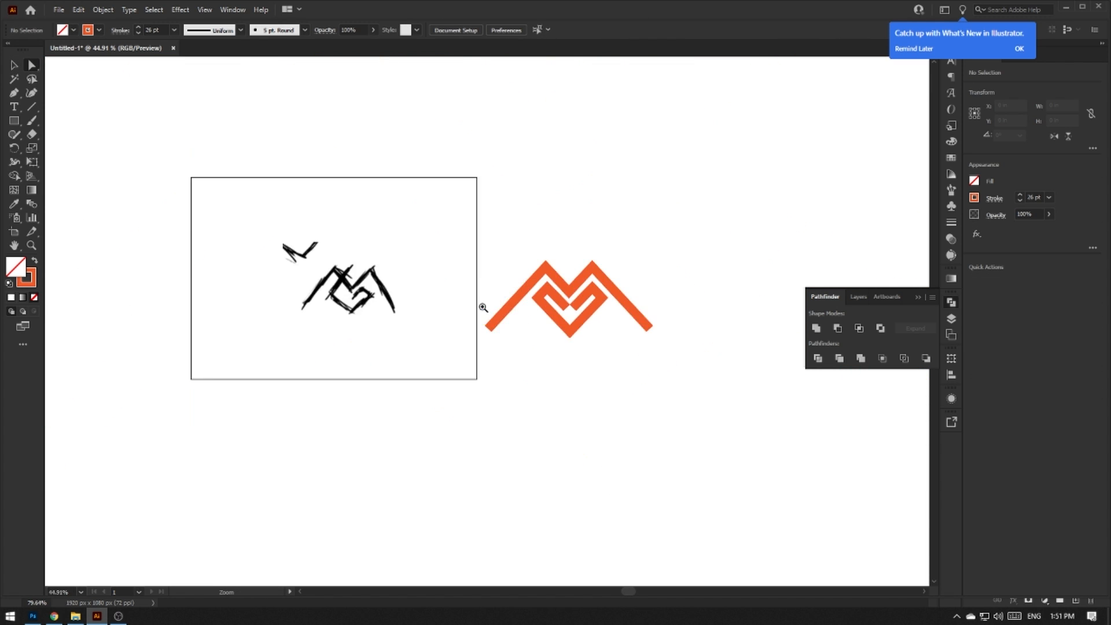
scroll(573, 301, up, 4)
drag(543, 328, 543, 154)
key(ctrl+z)
Step: Delete the left half of both the M outline and the inner heart shape, keeping the right half
scroll(556, 242, up, 1)
drag(577, 225, 528, 207)
key(v)
click(600, 255)
drag(717, 233, 631, 285)
drag(480, 295, 480, 299)
key(ctrl+z)
click(451, 331)
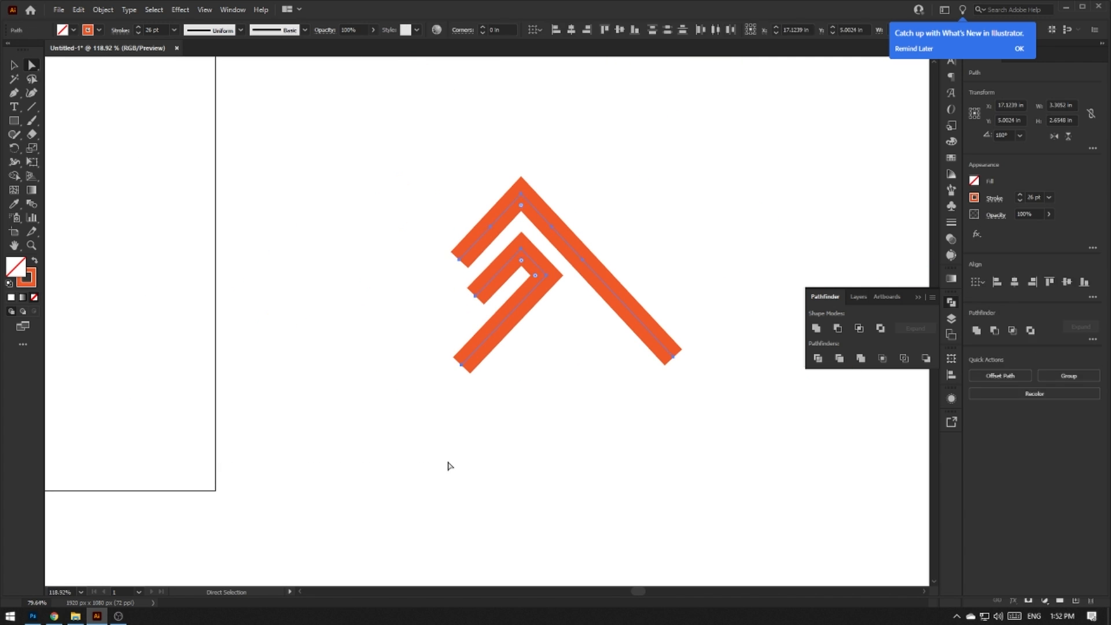
Step: Mirror the right half of the mark to the left and join the paths along the centre
scroll(417, 350, up, 3)
scroll(439, 335, up, 2)
key(a)
right_click(457, 322)
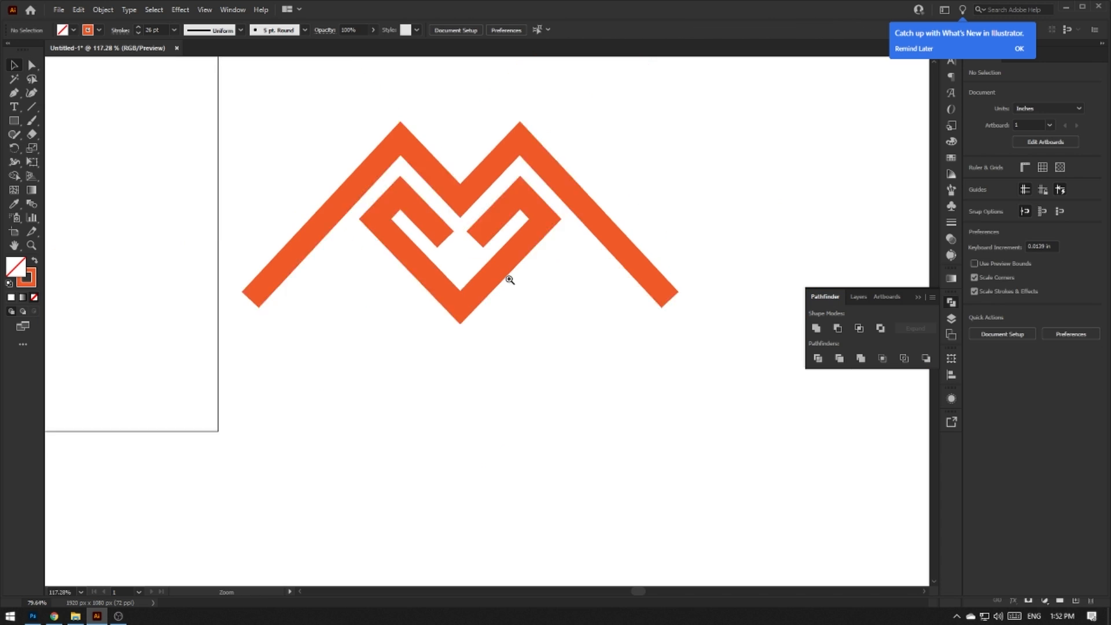
Step: Reduce the horizontal guide line to a thin stroke and move it below the mark
scroll(515, 292, down, 2)
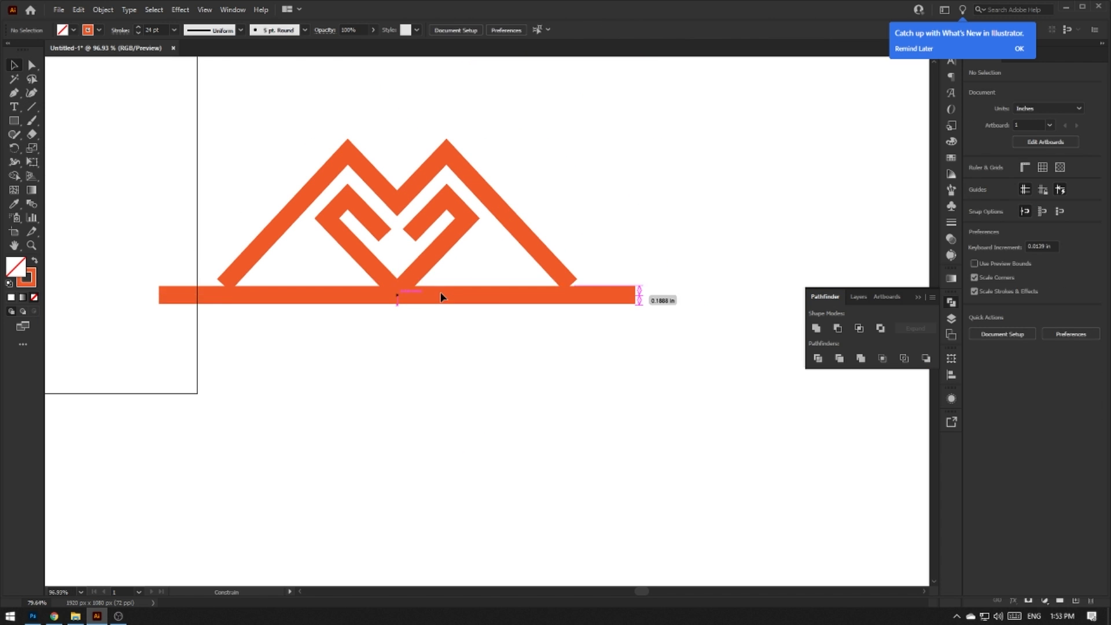
click(1027, 200)
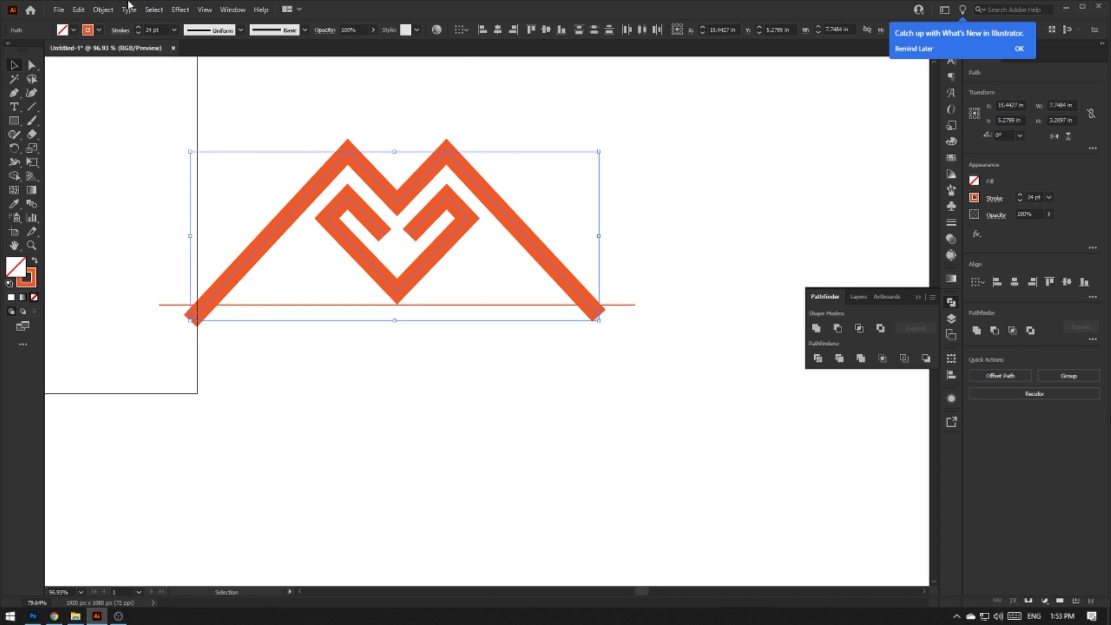
drag(471, 305, 471, 241)
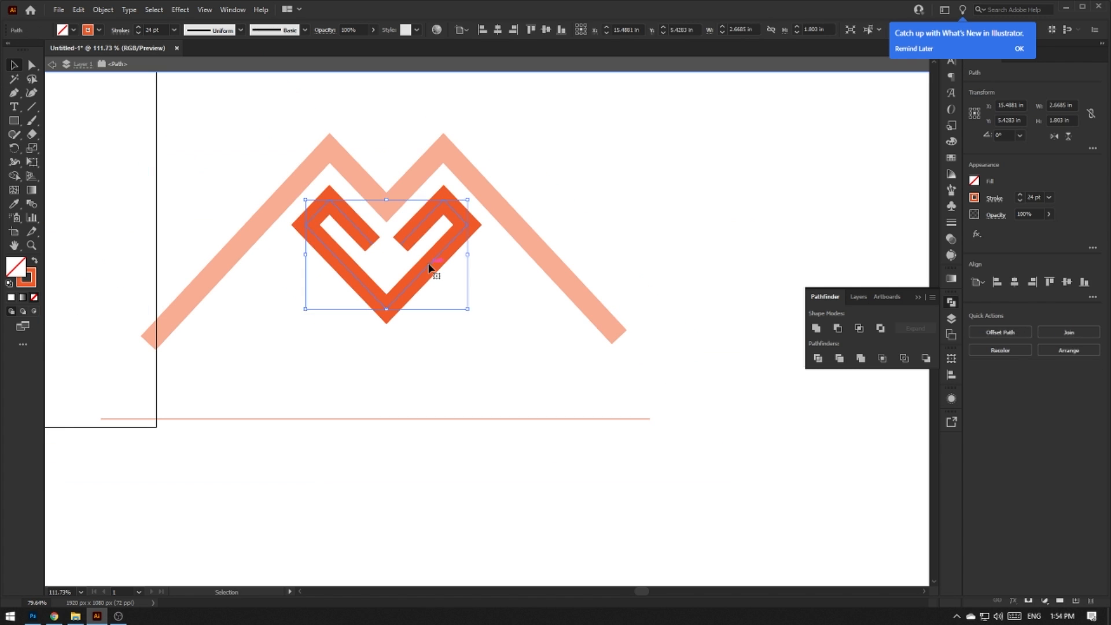
Step: Copy the inner heart's lower-right segment outward, lengthen it as a parallel diagonal and mirror it to the left side
key(a)
click(461, 220)
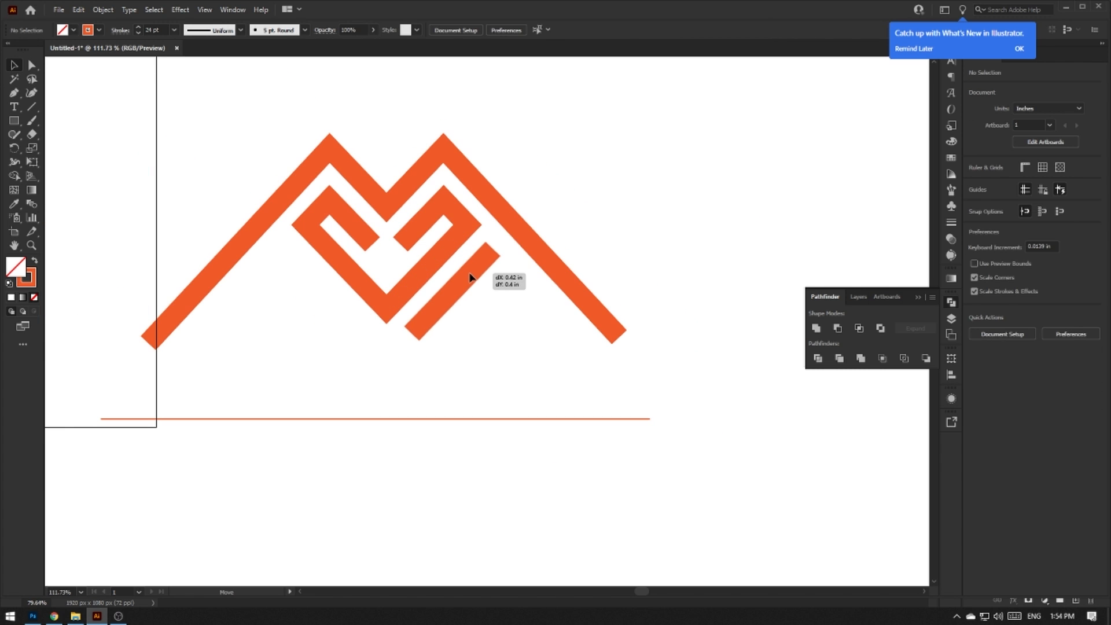
drag(471, 273, 550, 185)
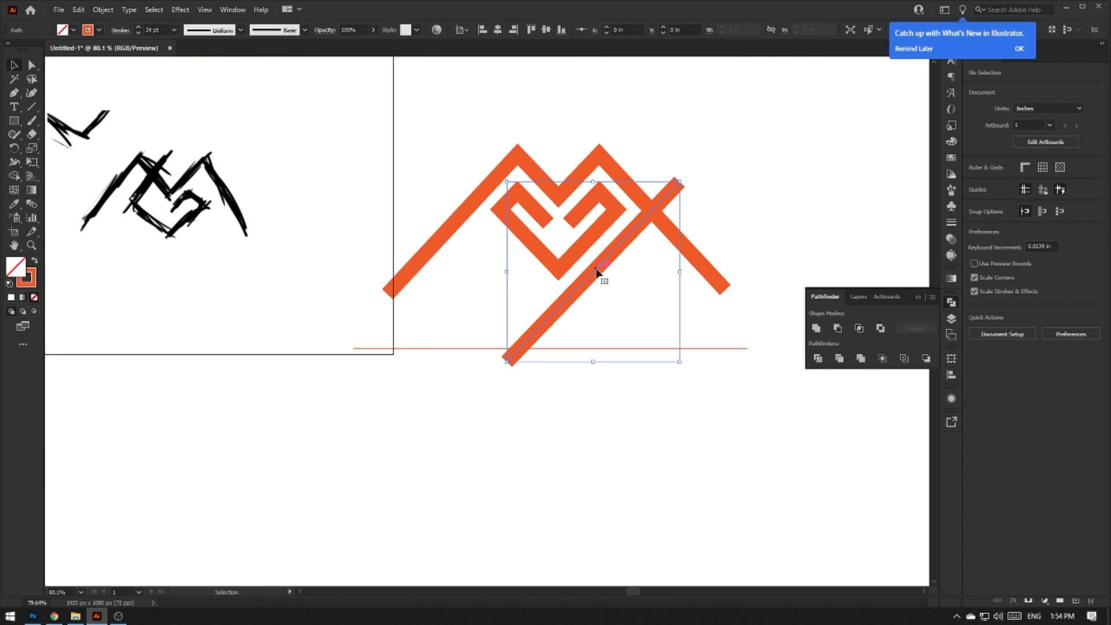
drag(595, 272, 540, 300)
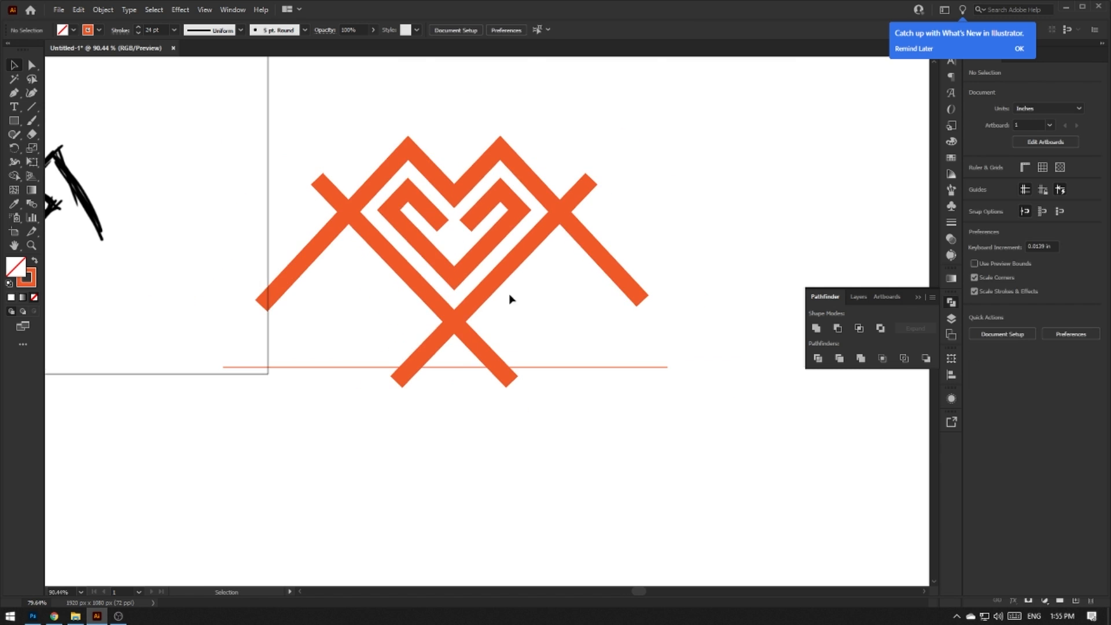
Step: Expand the mark's strokes into shapes and trim the overhanging arms, leaving a gap at the lower tip
click(457, 317)
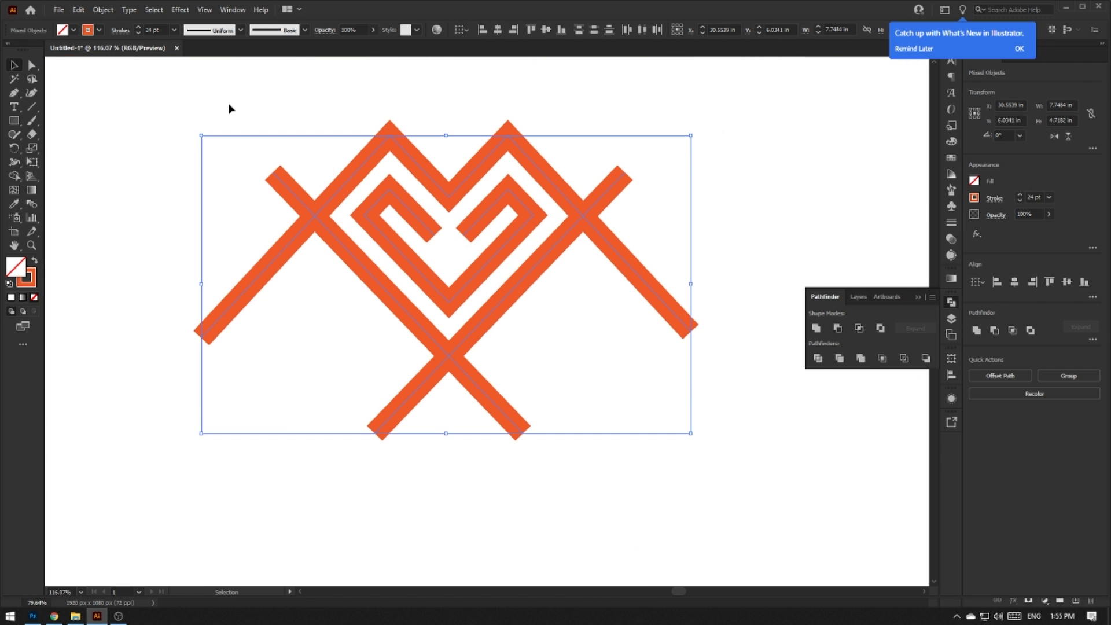
click(103, 10)
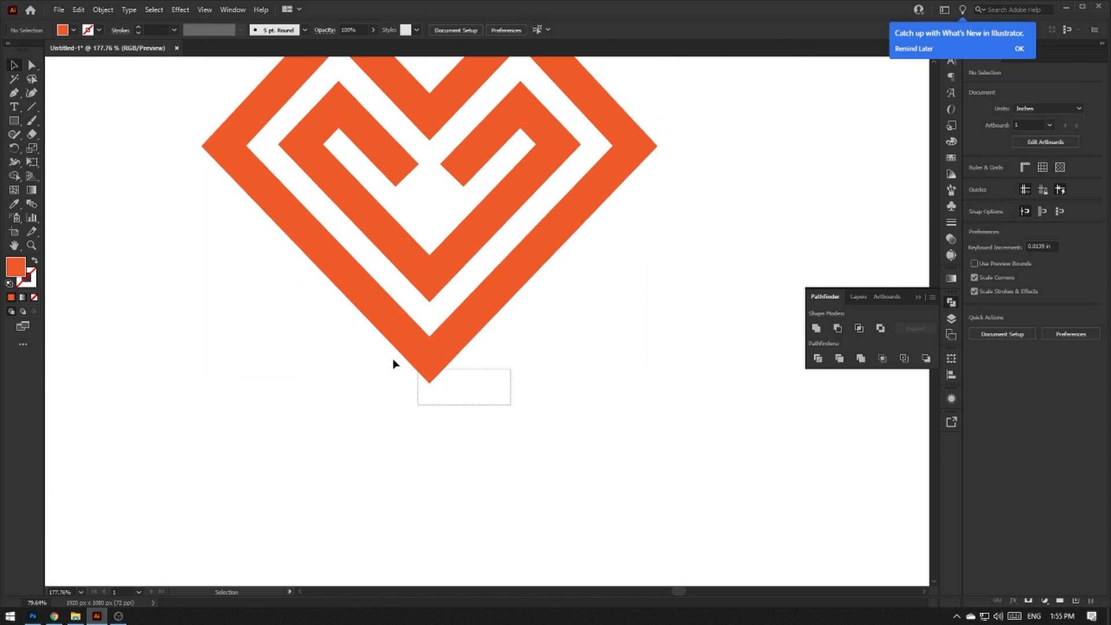
drag(392, 364, 657, 164)
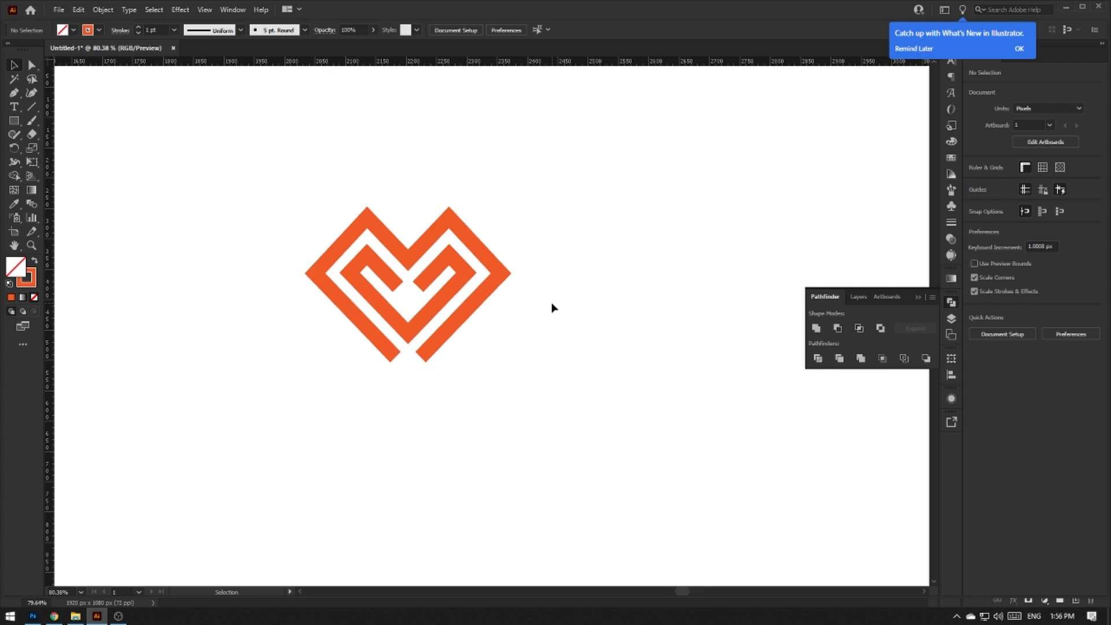
click(430, 405)
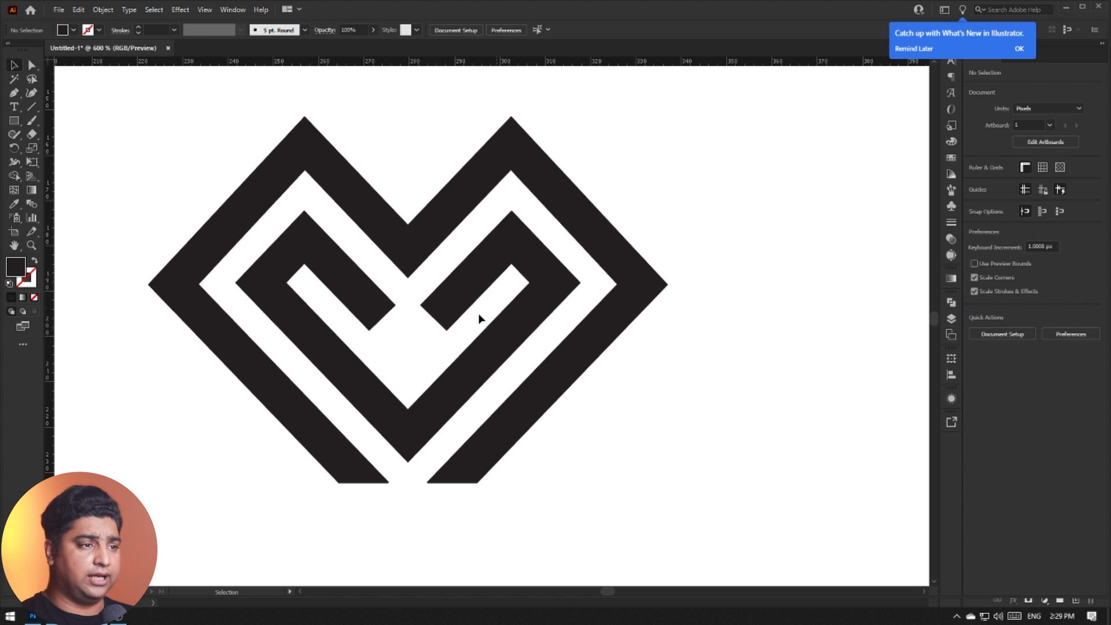
Step: Draw a straight line continuing the M's left inner edge diagonally across the tip of the right hook
mouse_move(471, 320)
mouse_down()
mouse_move(489, 319)
mouse_move(477, 336)
mouse_up()
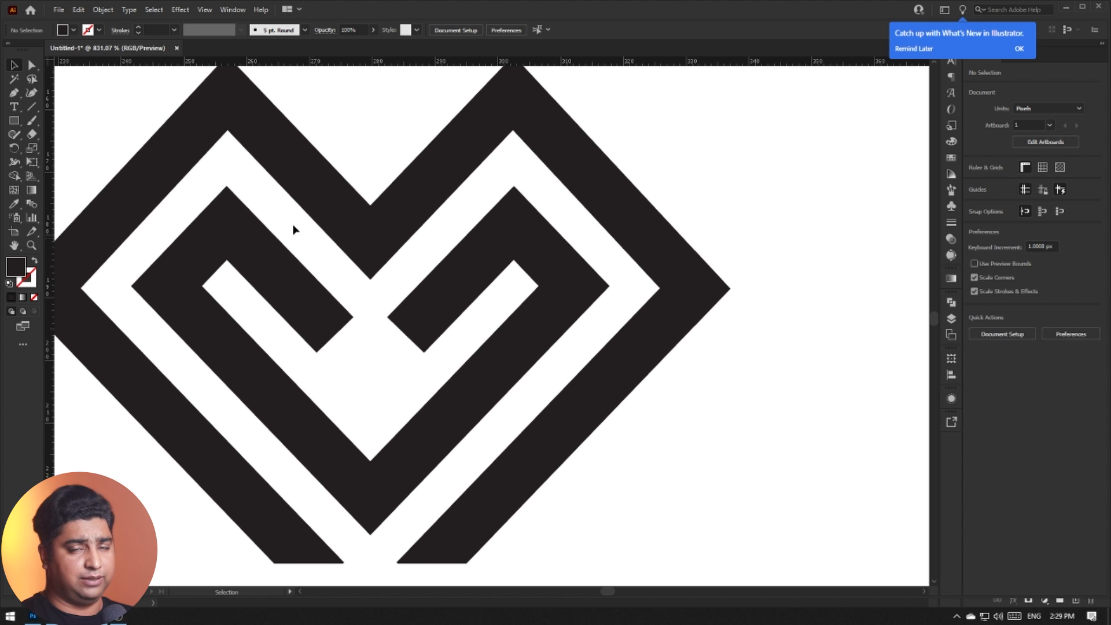
click(31, 107)
drag(228, 129, 371, 279)
key(a)
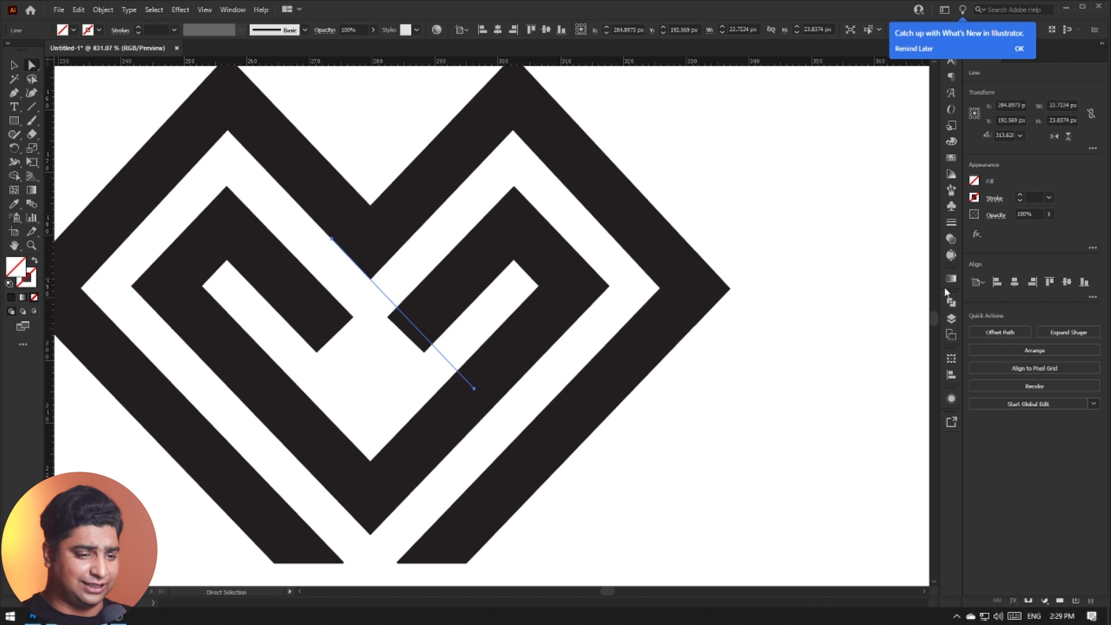
drag(475, 390, 453, 371)
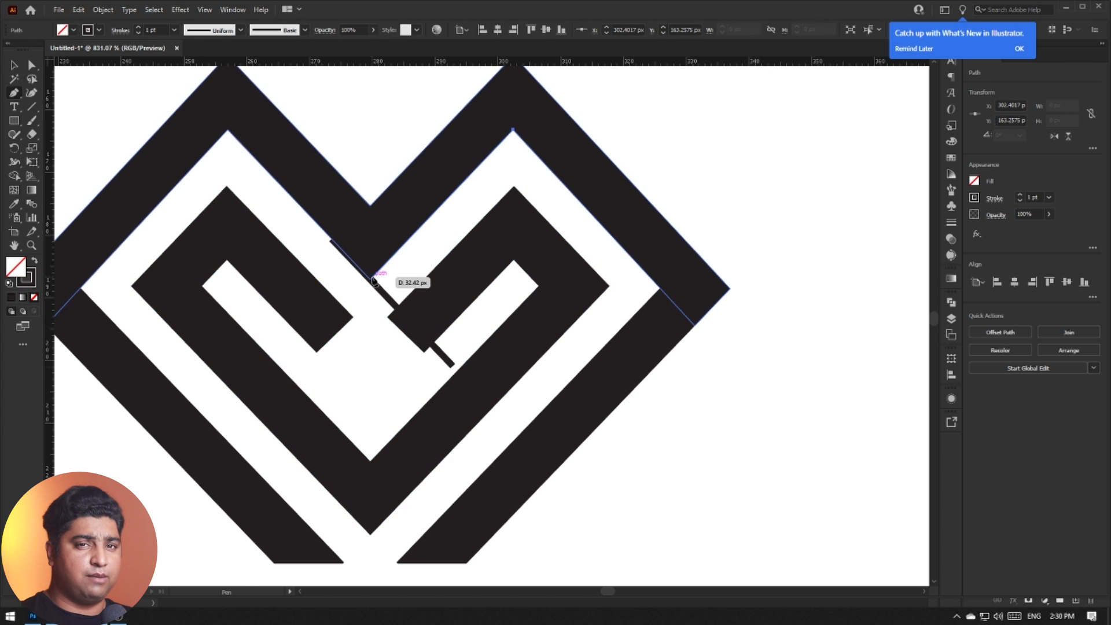
Step: Draw a second line with the Pen tool along the M's right inner edge, extending across the left hook's tip
click(371, 280)
drag(371, 280, 291, 360)
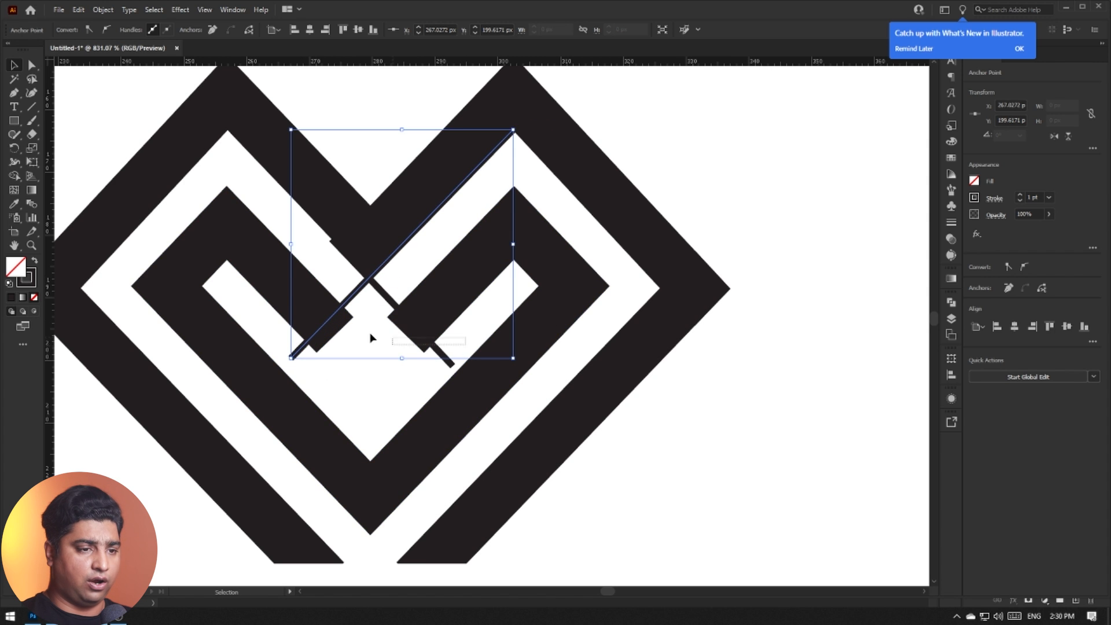
drag(290, 314, 290, 314)
Step: Trim the tips of both inner hooks beyond the diagonal lines with the Shape Builder tool
key(shift+m)
alt+click(409, 331)
alt+click(330, 328)
Step: Delete the two diagonal construction lines from the centre of the symbol
key(v)
click(383, 288)
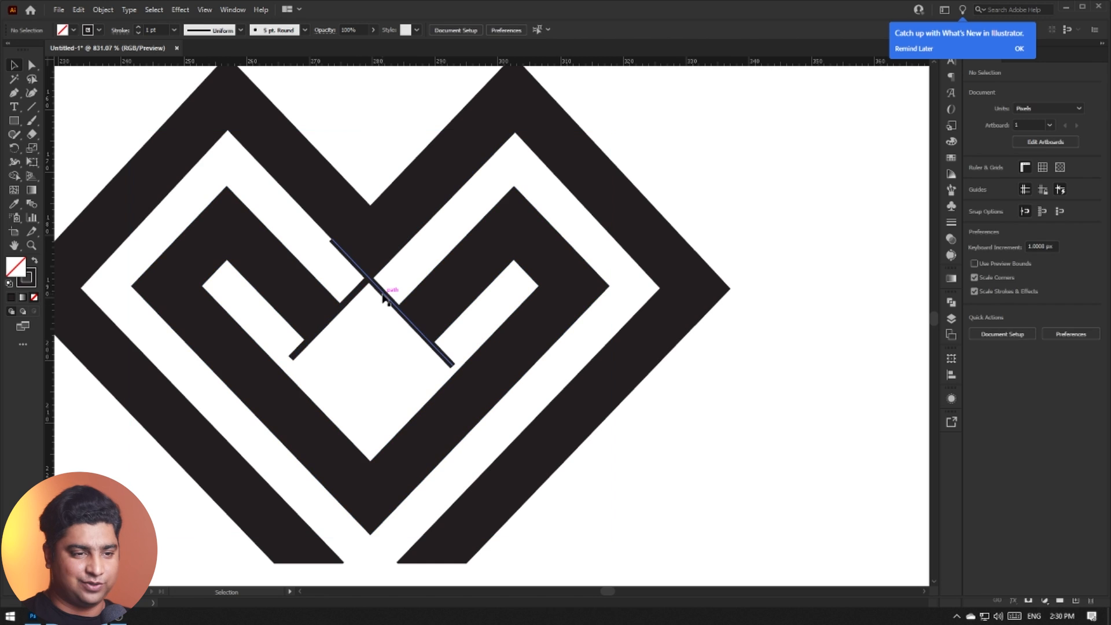
key(Delete)
click(358, 293)
key(Delete)
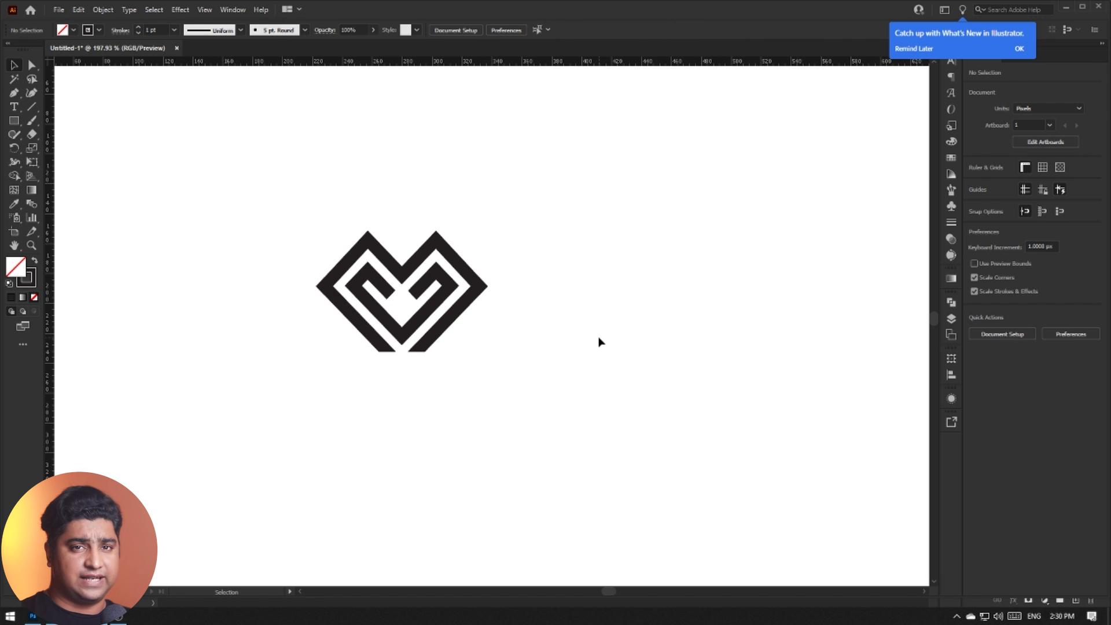
Step: Add the text "MUQEEM" enlarged below the symbol and search its font family for "campt"
key(ctrl+space)
drag(447, 321, 514, 332)
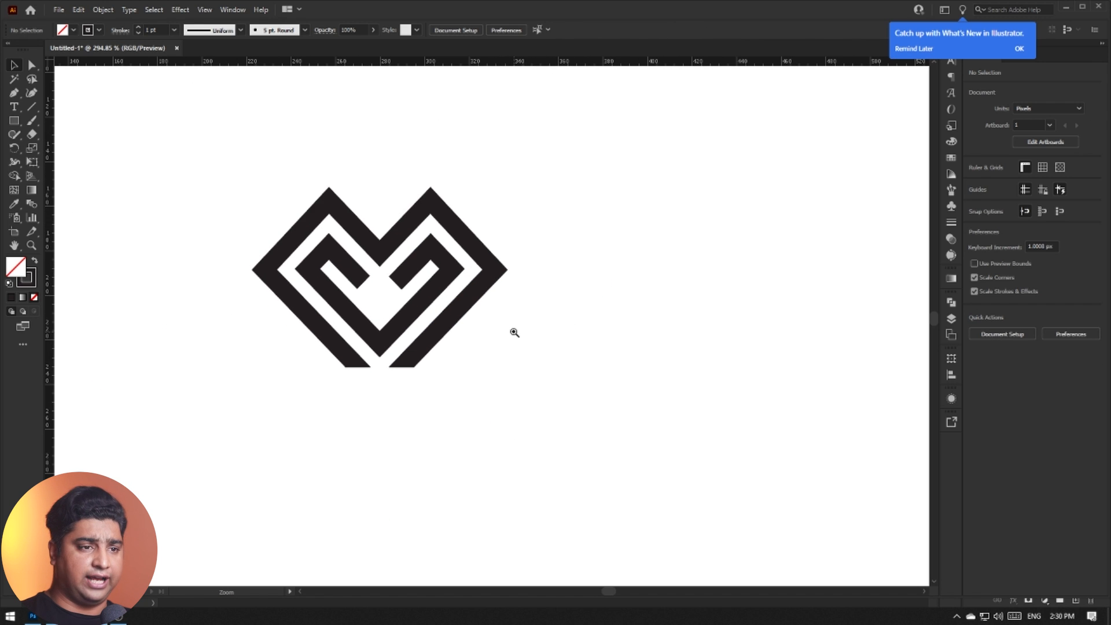
drag(401, 312, 392, 335)
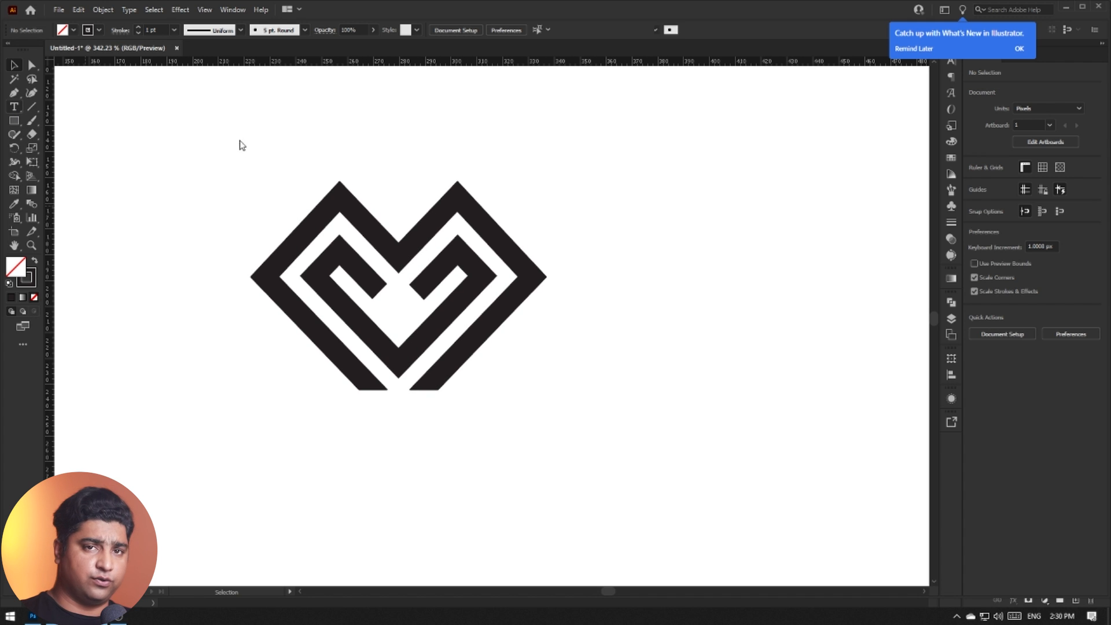
key(t)
scroll(451, 193, down, 2)
key(space)
drag(439, 241, 373, 214)
click(377, 388)
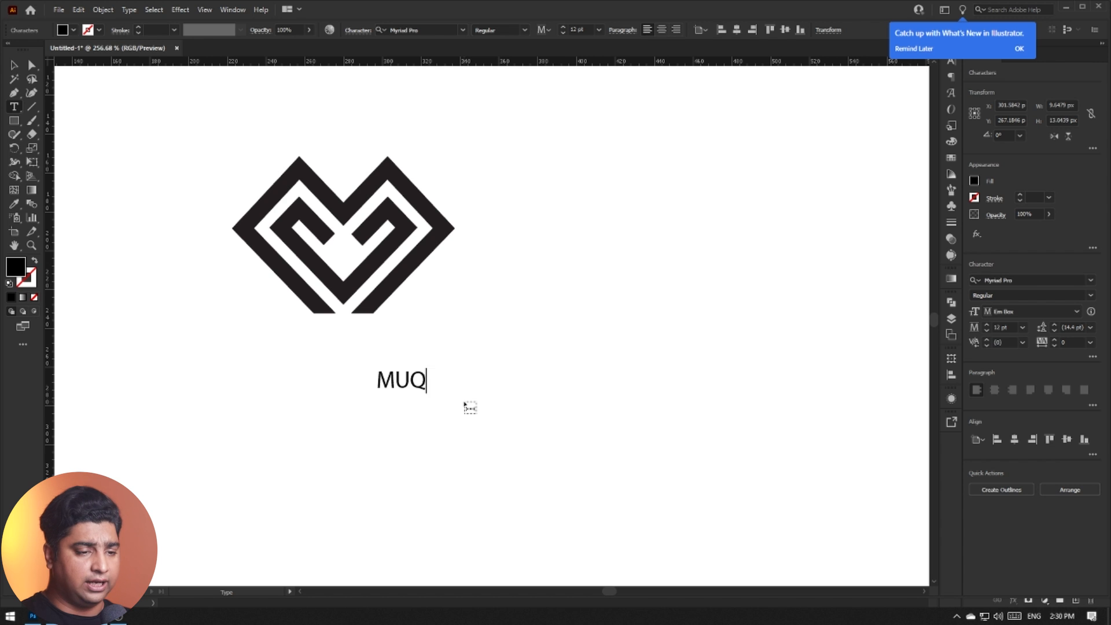
text(MUQ)
click(1040, 280)
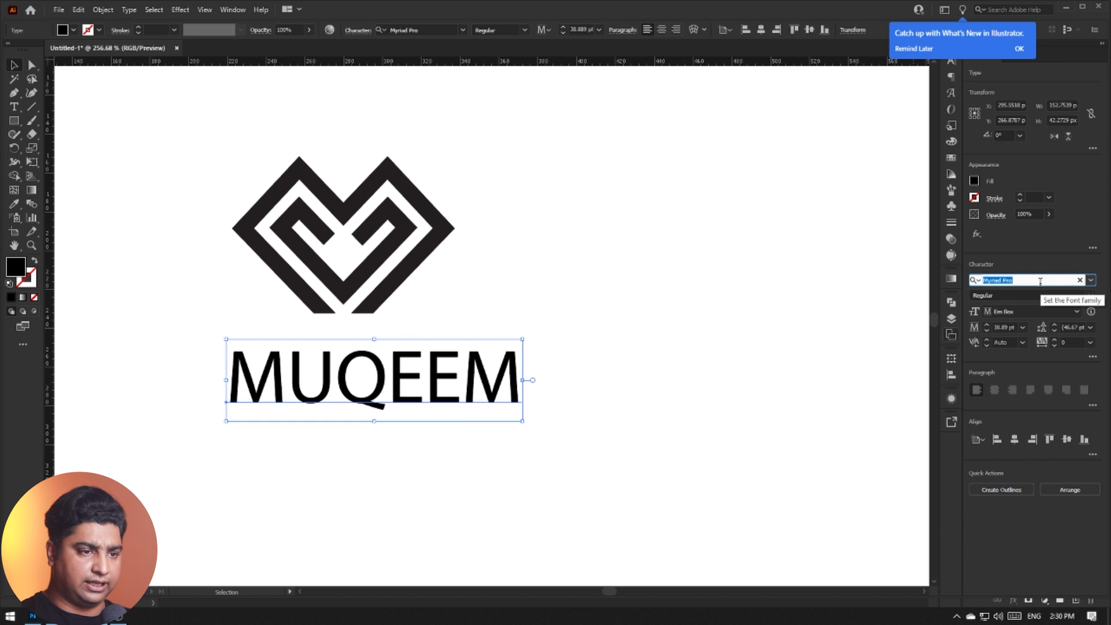
text(campt)
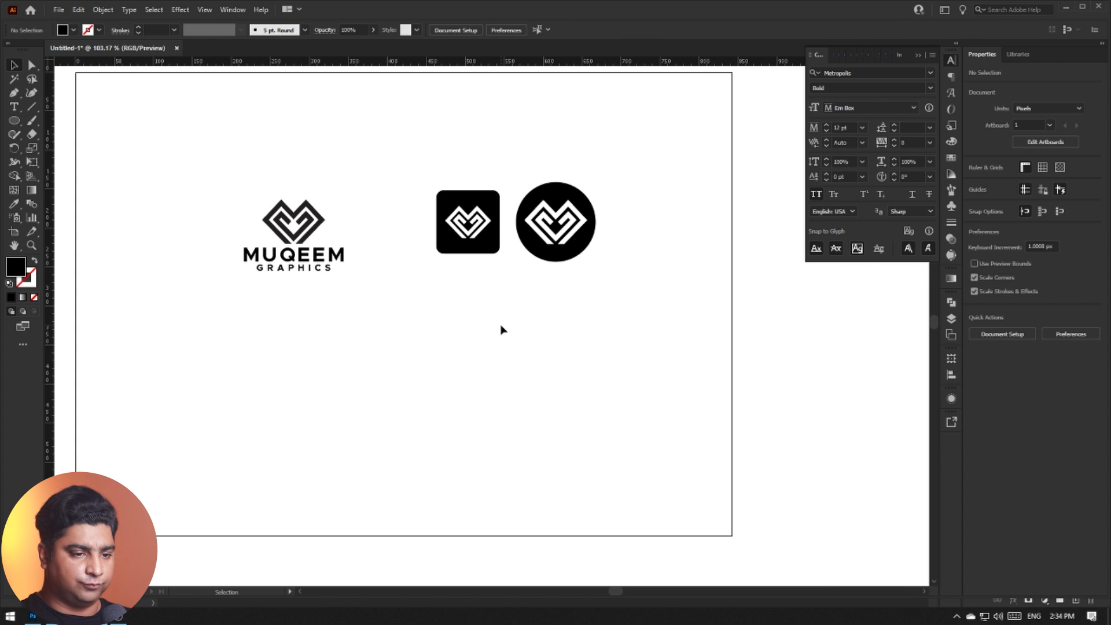
Step: Save the logo document as "muqeem graphics.ai"
drag(206, 204, 499, 278)
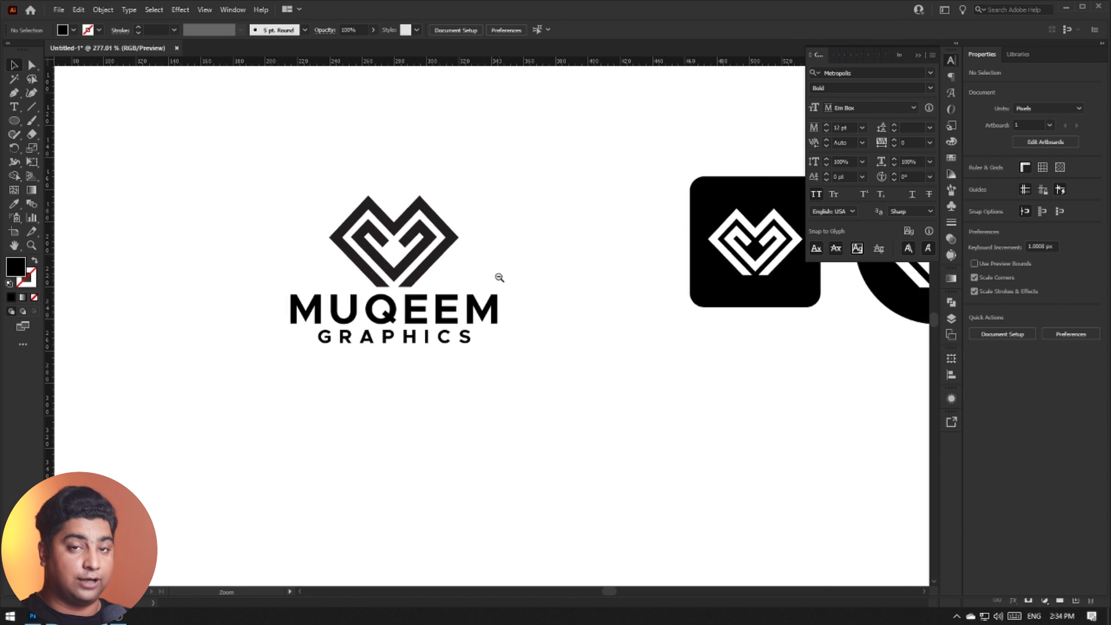
drag(342, 238, 520, 295)
key(ctrl+t)
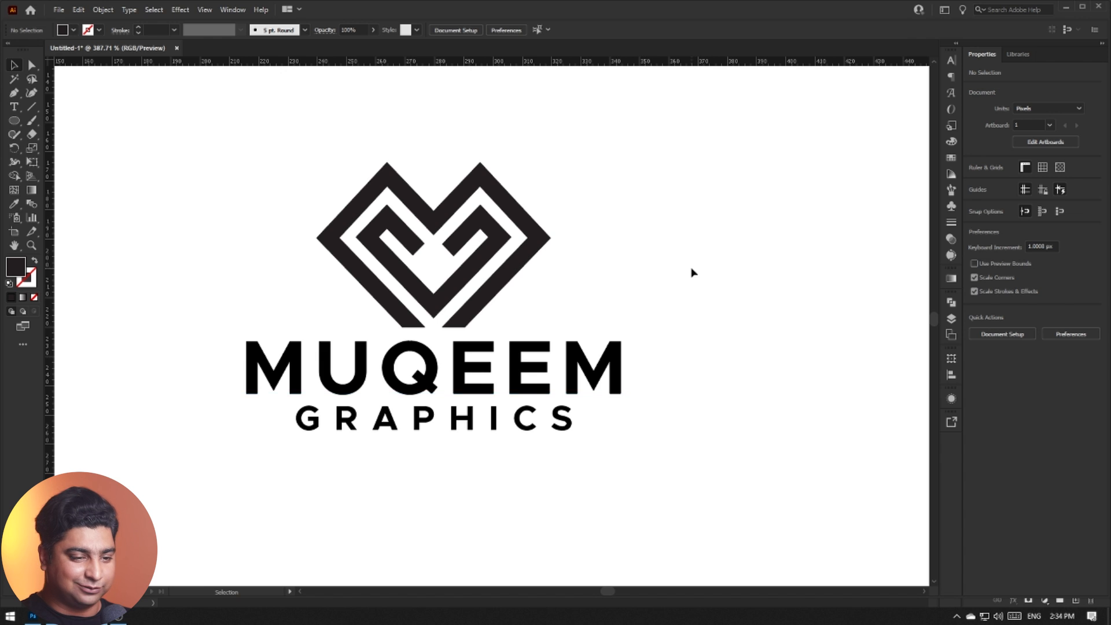
key(ctrl+s)
text(muqeem graphics.ai)
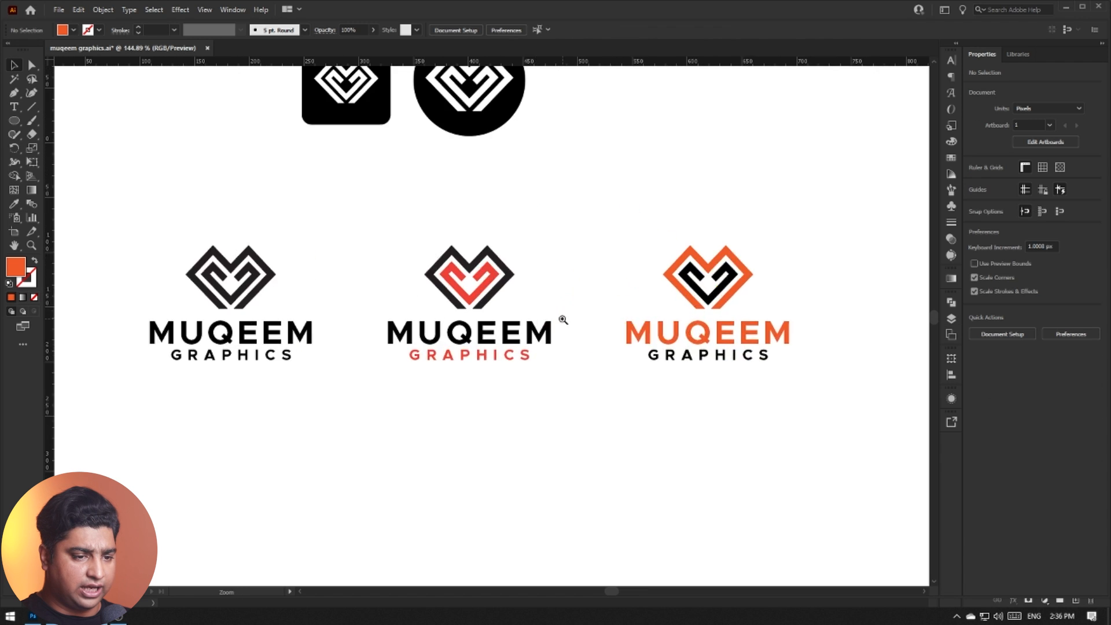
drag(562, 320, 576, 319)
drag(540, 236, 594, 270)
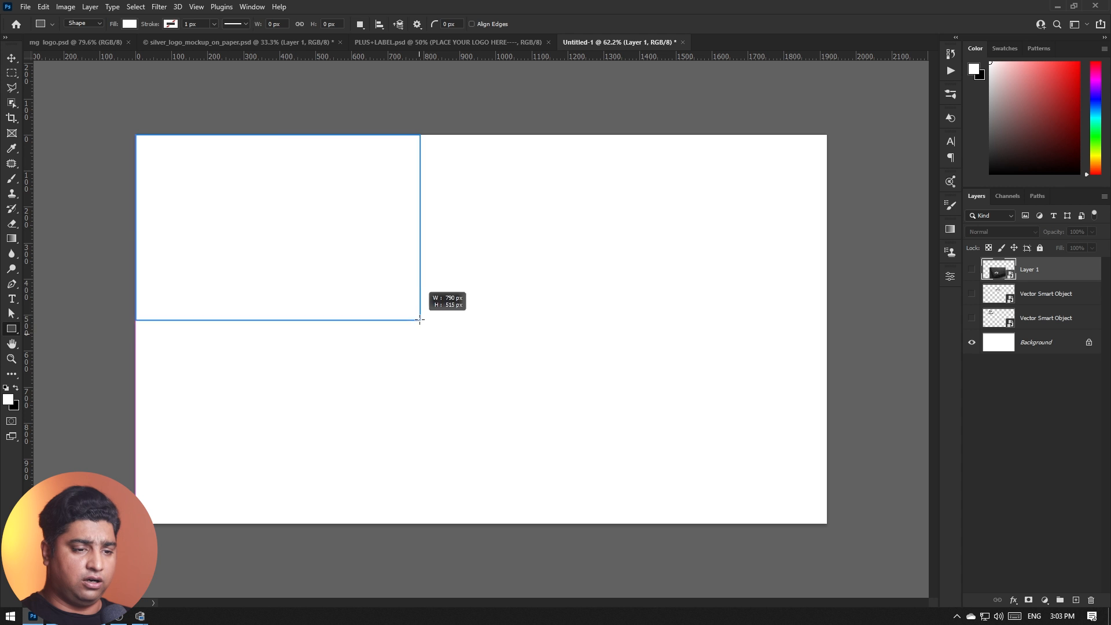
Step: In Photoshop, draw a 793 × 532 px rectangle in the canvas's upper-left corner and duplicate it directly below
drag(418, 318, 421, 325)
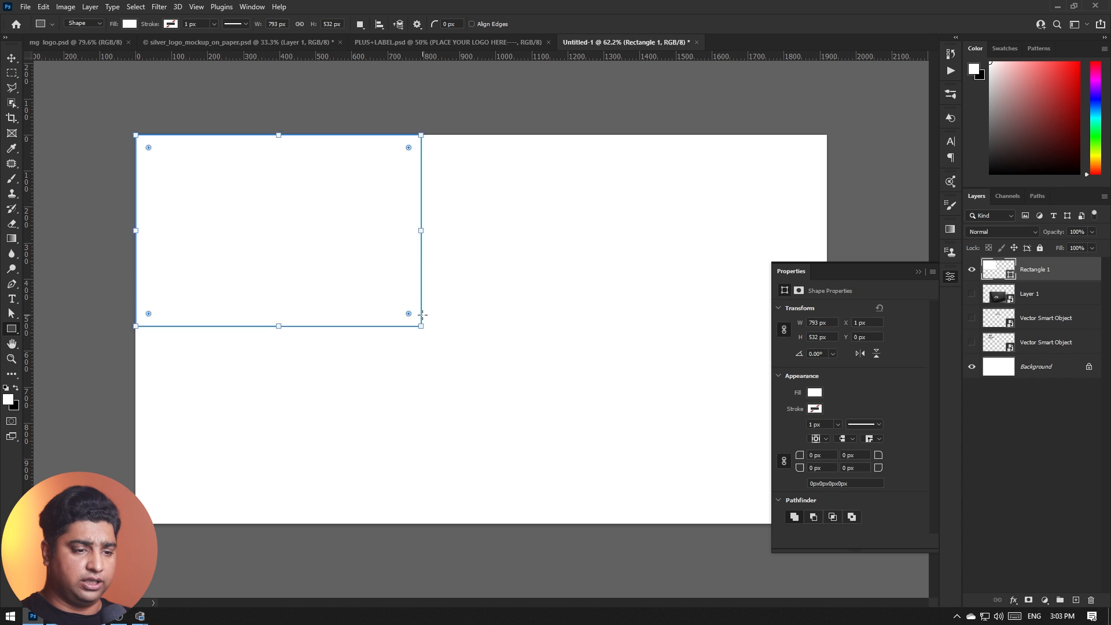
key(v)
drag(313, 268, 311, 459)
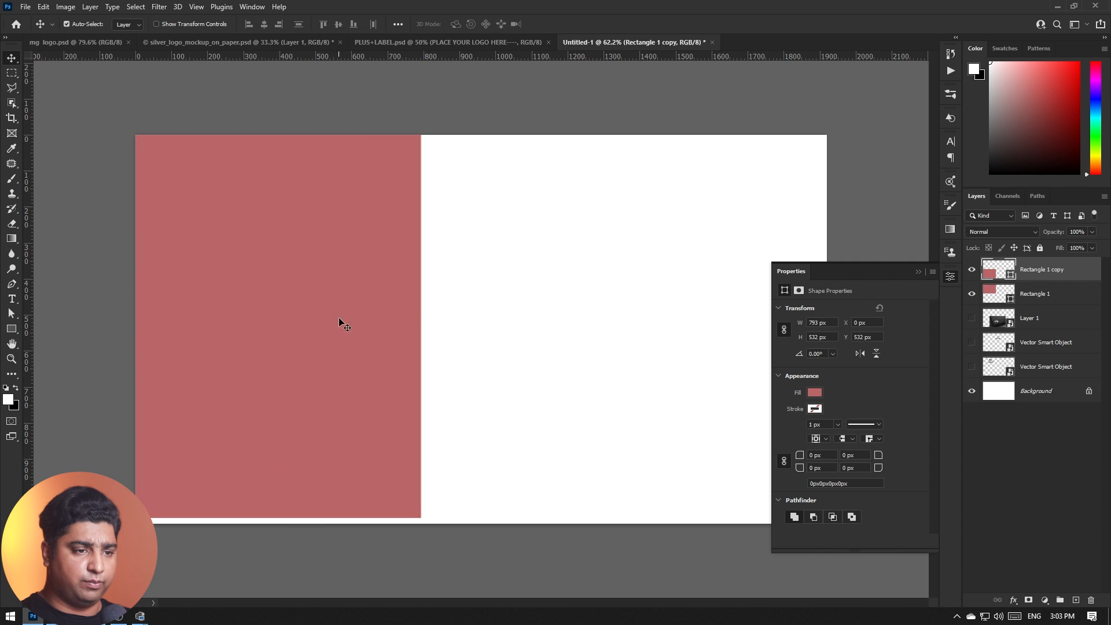
Step: Stretch the two stacked rectangles down to the lower edge of the canvas
shift+click(340, 321)
key(ctrl+t)
drag(278, 518, 280, 532)
key(Return)
click(950, 276)
Step: Widen both stacked rectangles to half the canvas width and duplicate them onto the right half
drag(578, 339, 399, 248)
key(ctrl+t)
drag(422, 333, 482, 338)
key(Return)
shift+click(448, 407)
drag(379, 416, 719, 435)
Step: Fill the upper-left rectangle with white and the lower-left rectangle with light grey
click(414, 274)
double_click(1010, 347)
click(708, 290)
click(988, 285)
double_click(1006, 320)
drag(731, 316, 708, 303)
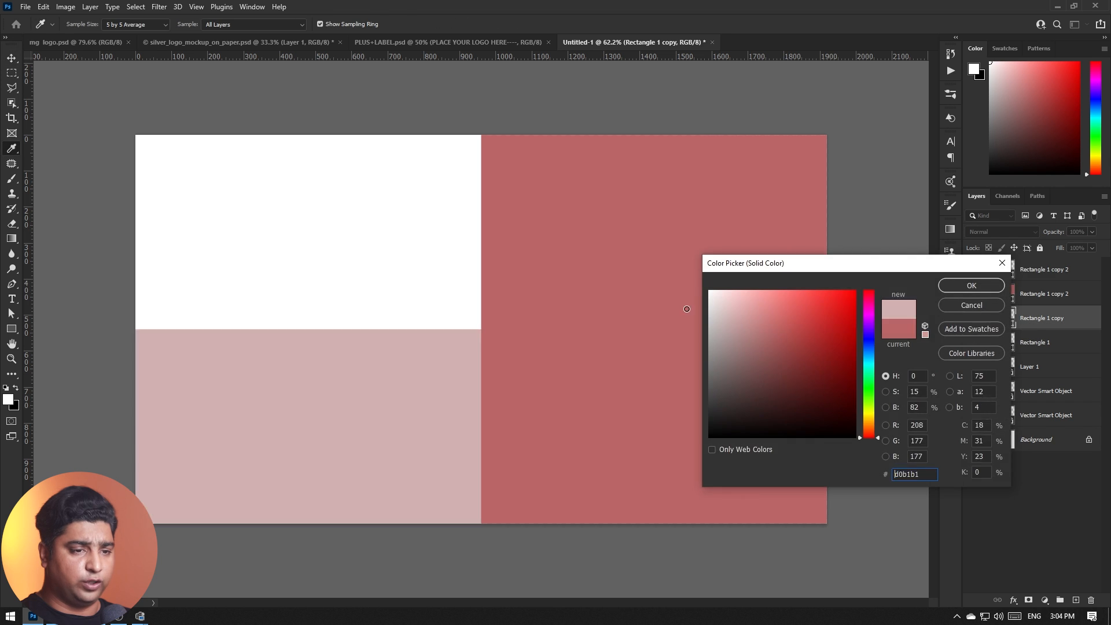
click(970, 286)
Step: Fill the upper-right rectangle with coral red and the lower-right rectangle with black (000000)
double_click(1005, 294)
drag(833, 301, 791, 290)
click(970, 285)
double_click(1004, 273)
click(709, 437)
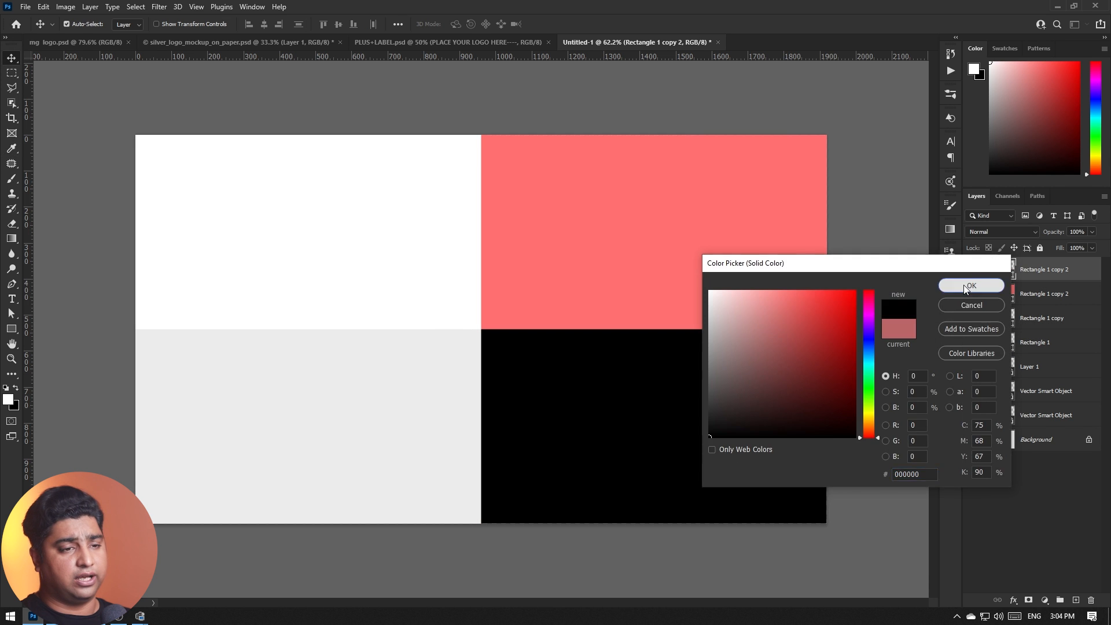
click(963, 285)
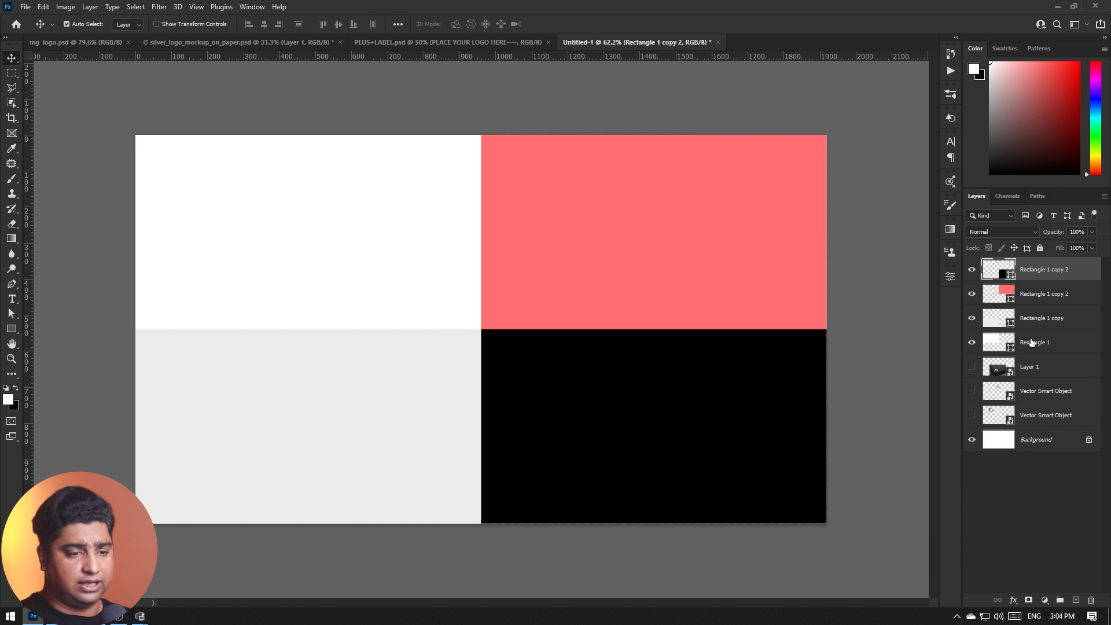
Step: Show the mockup layer and both logo smart objects, and move all three above the four rectangles in the layer stack
drag(971, 414, 972, 367)
click(1041, 367)
shift+click(1049, 418)
drag(1049, 417, 1034, 322)
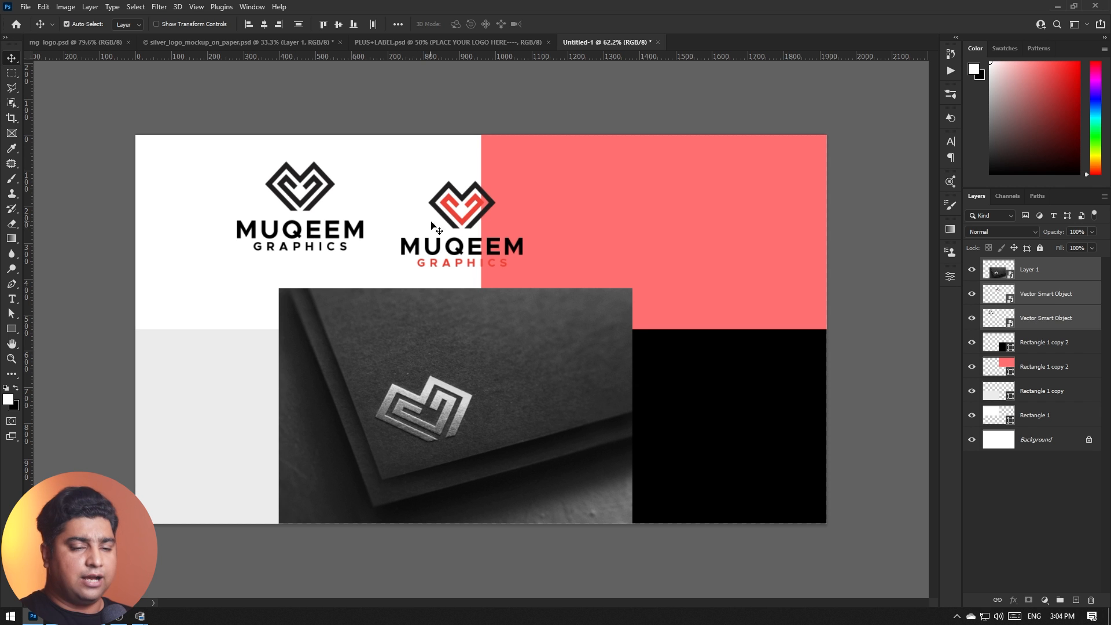
Step: Isolate the black-and-red logo by hiding the other artwork layers, and place it in the centre of the white panel
click(431, 225)
drag(972, 269, 971, 317)
click(971, 294)
click(1037, 298)
drag(458, 247, 305, 251)
Step: Show the all-black logo, place it on the light grey panel, and put a copy of it on the coral panel
click(1024, 319)
click(971, 318)
drag(328, 189, 687, 209)
Step: Fill the coral rectangle with the red sampled from the black-and-red logo
double_click(1004, 368)
click(308, 222)
click(964, 279)
Step: Apply a white Color Overlay in Normal mode at 100% opacity to the logo copy on the red panel
right_click(1040, 317)
click(916, 112)
click(696, 371)
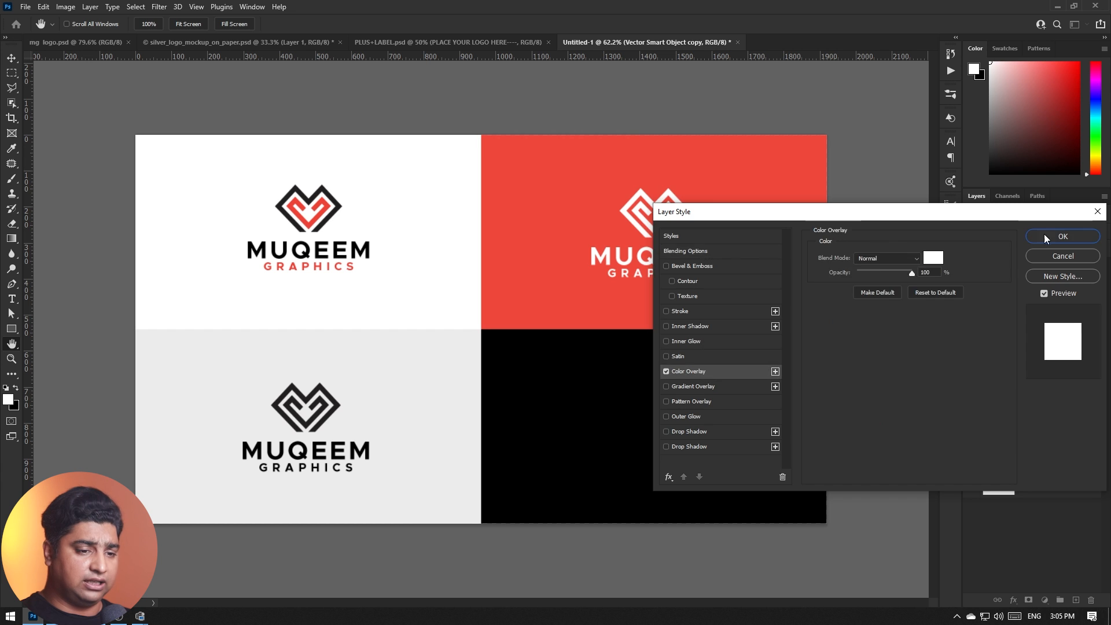
click(1045, 237)
Step: Place the mockup layer directly above the black rectangle, clip it to that rectangle, show it and position it within the panel
click(742, 447)
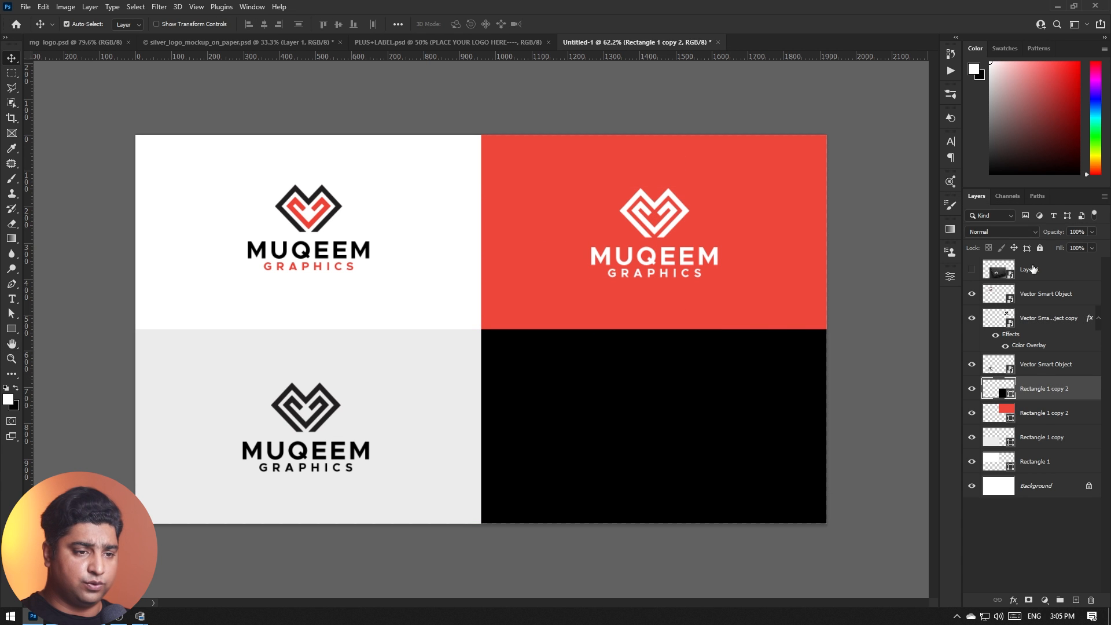
drag(1029, 270, 1040, 373)
right_click(1041, 371)
click(915, 369)
click(970, 364)
drag(600, 415, 716, 424)
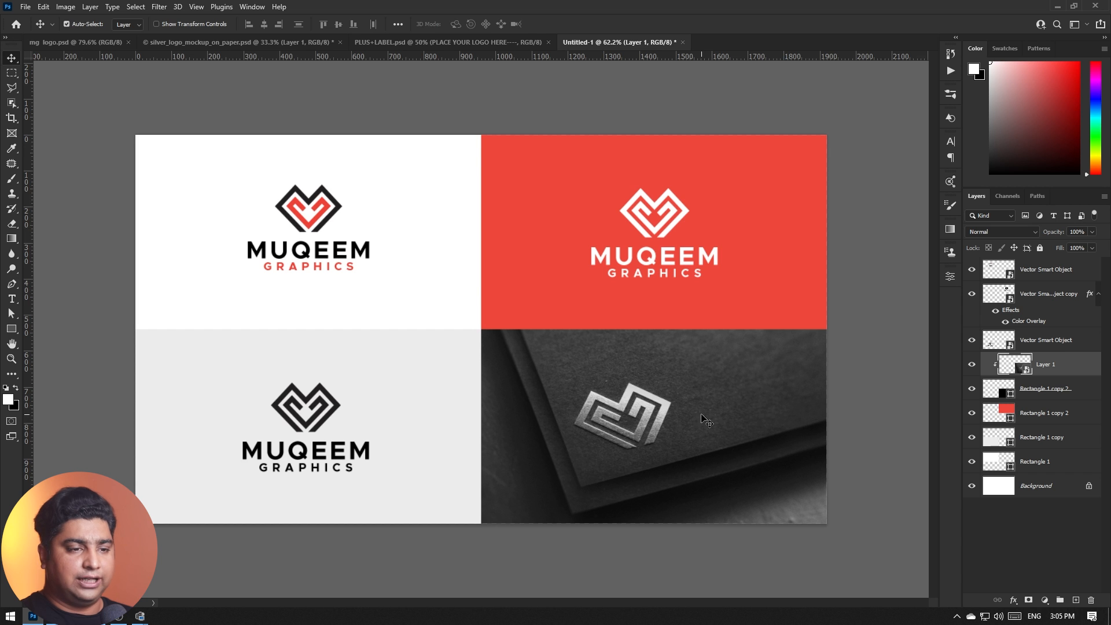
Step: Extend the canvas downward below the four panels without scaling the artwork, and add a white Solid Color fill layer
key(c)
scroll(549, 387, down, 2)
drag(480, 467, 481, 512)
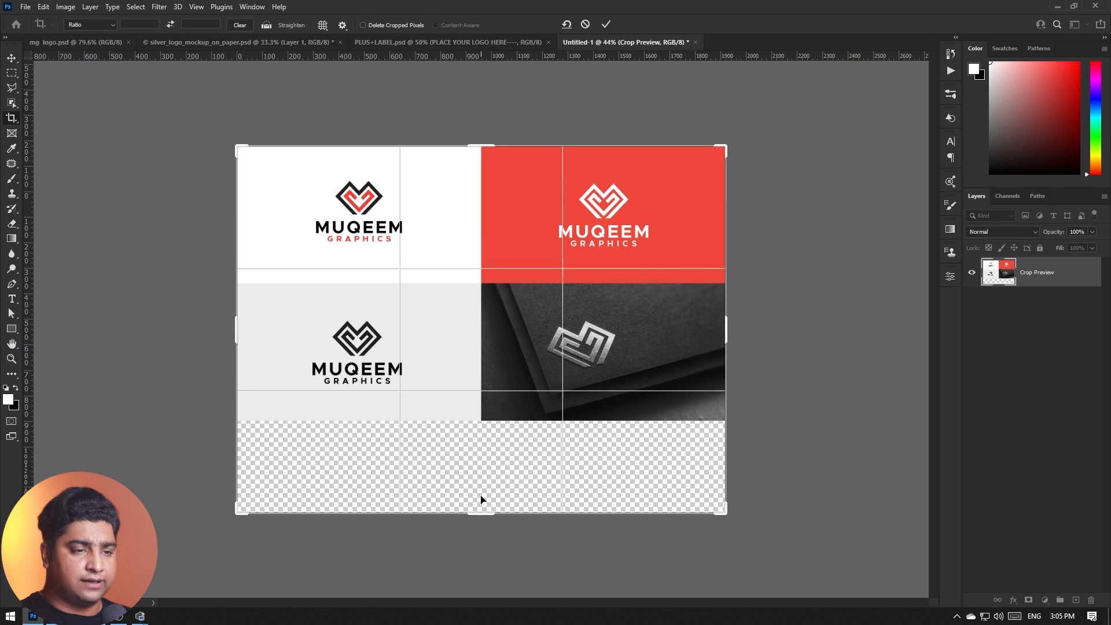
key(Return)
click(1044, 600)
click(984, 280)
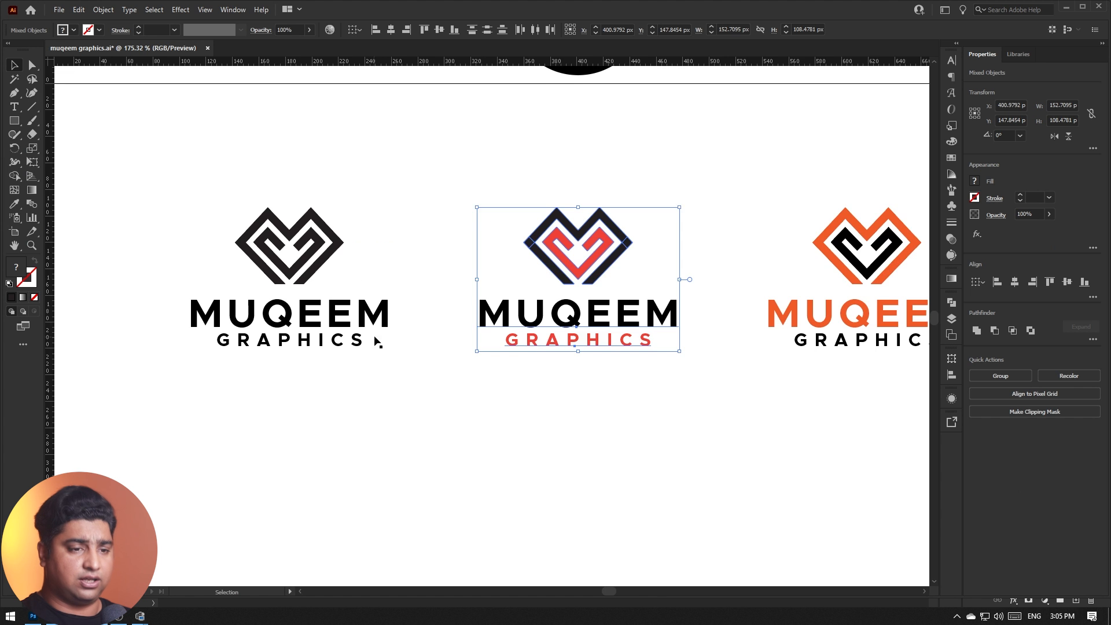
Step: In Illustrator, duplicate the black heart icon below the logos and repeat the copy to form an evenly spaced row of four
scroll(374, 341, down, 2)
drag(374, 341, 348, 288)
click(297, 224)
drag(297, 225, 480, 442)
key(ctrl+d)
key(ctrl+d)
click(536, 484)
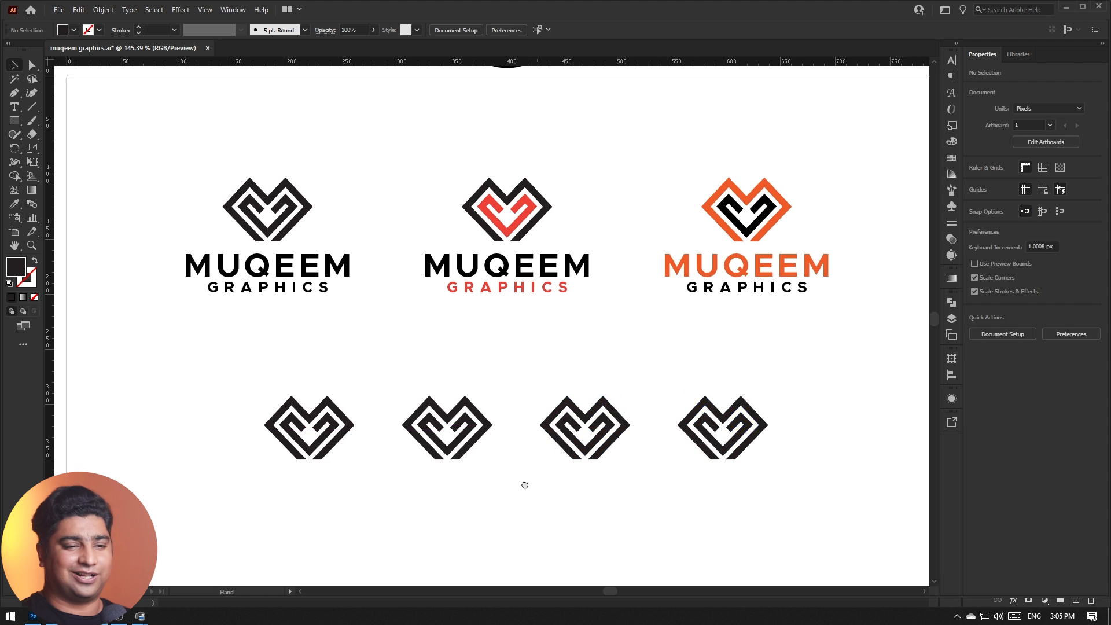
Step: Recolour the whole second heart icon in the row with the red sampled from the black-and-red logo
drag(524, 485, 504, 485)
click(443, 437)
key(i)
click(486, 231)
Step: Ungroup the third heart icon and colour only its inner shape with the logo's red
right_click(572, 428)
click(602, 308)
click(579, 436)
click(486, 231)
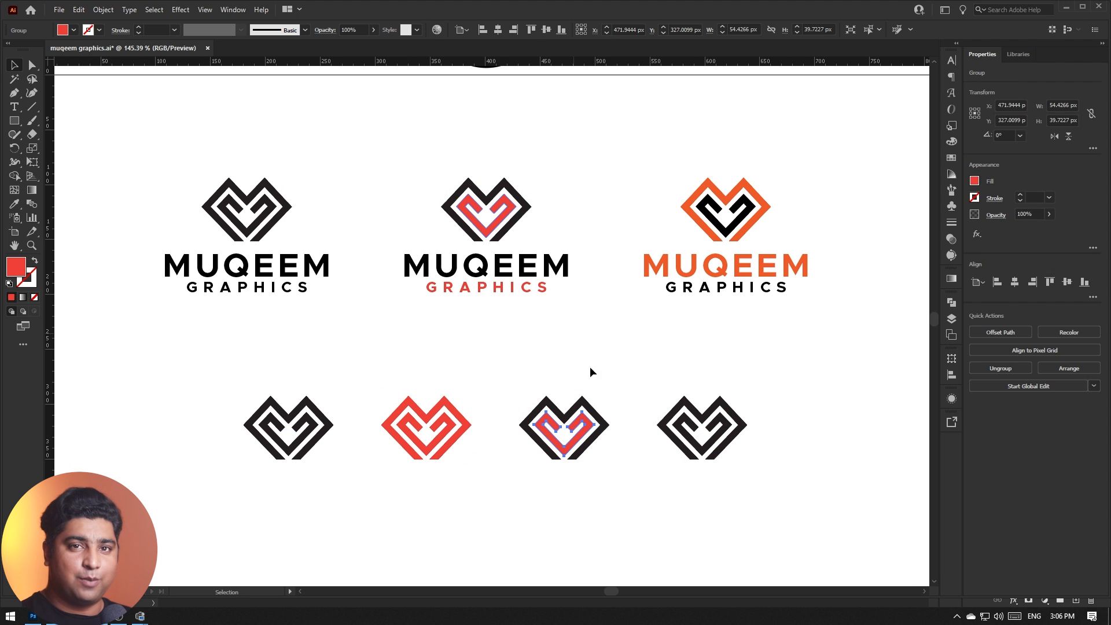
Step: Change the fill colour on the fourth heart icon in the row
click(717, 405)
click(974, 181)
click(881, 254)
click(890, 254)
click(826, 516)
Step: Copy the four heart icons into the Photoshop layout as a Smart Object and place them in the white strip below the panels
drag(827, 515, 197, 353)
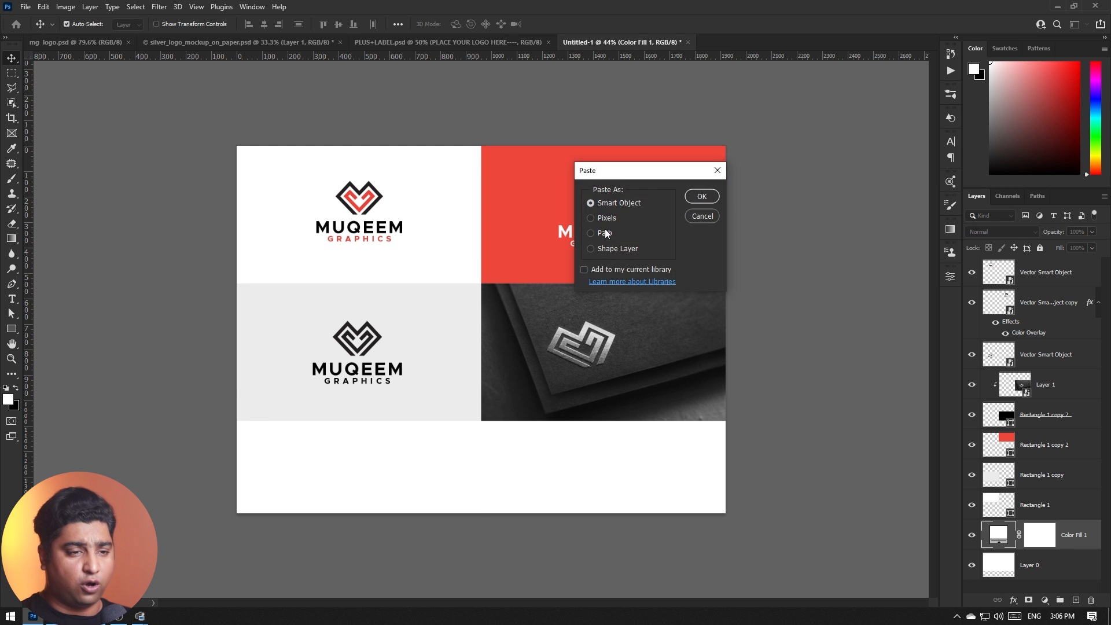
key(Return)
drag(533, 330, 683, 486)
drag(559, 483, 528, 457)
key(ctrl+plus)
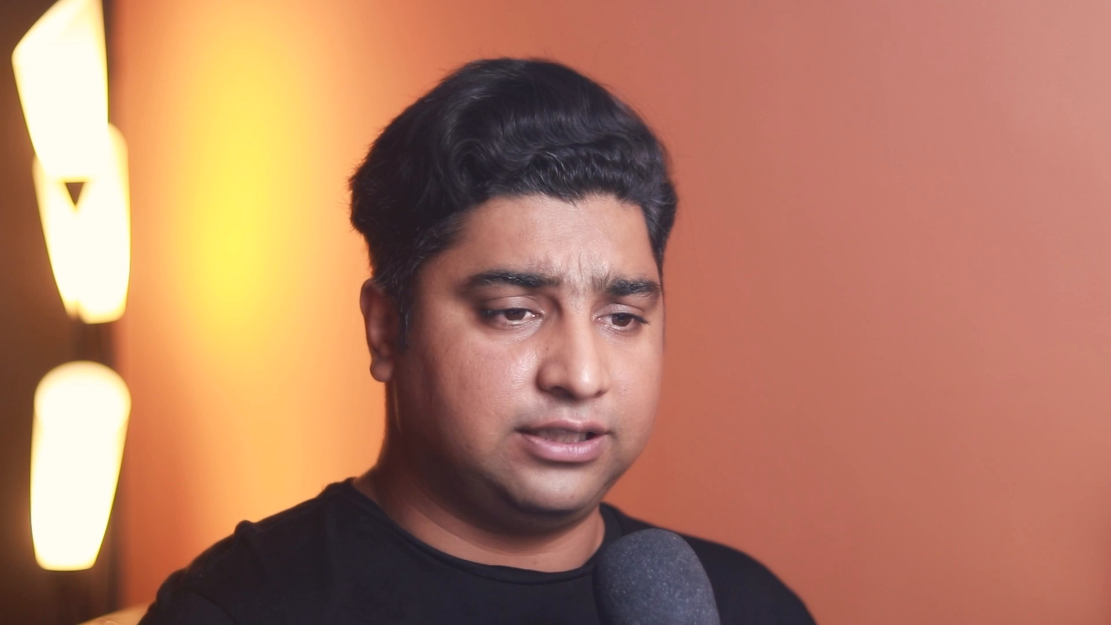